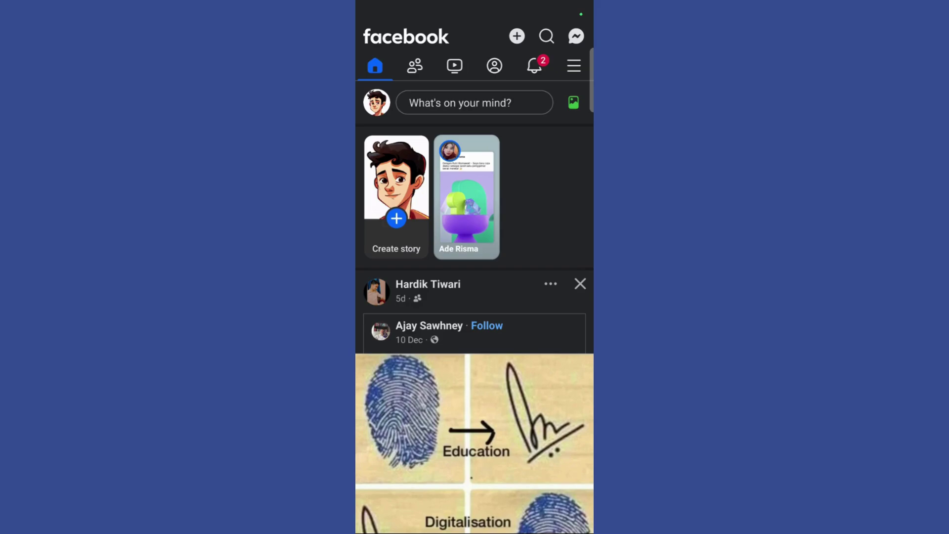
Go from the Facebook menu through Settings & privacy into the Meta Accounts Centre
click(574, 65)
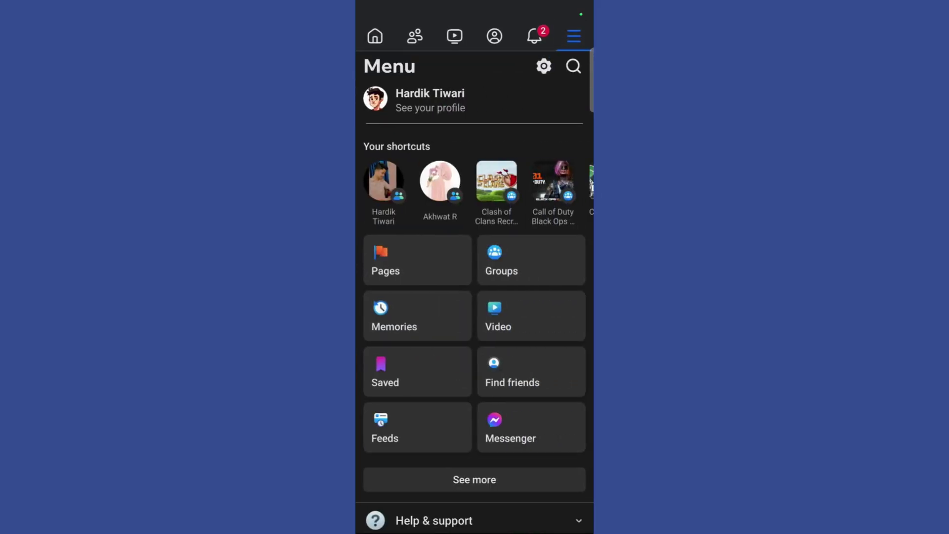
click(544, 67)
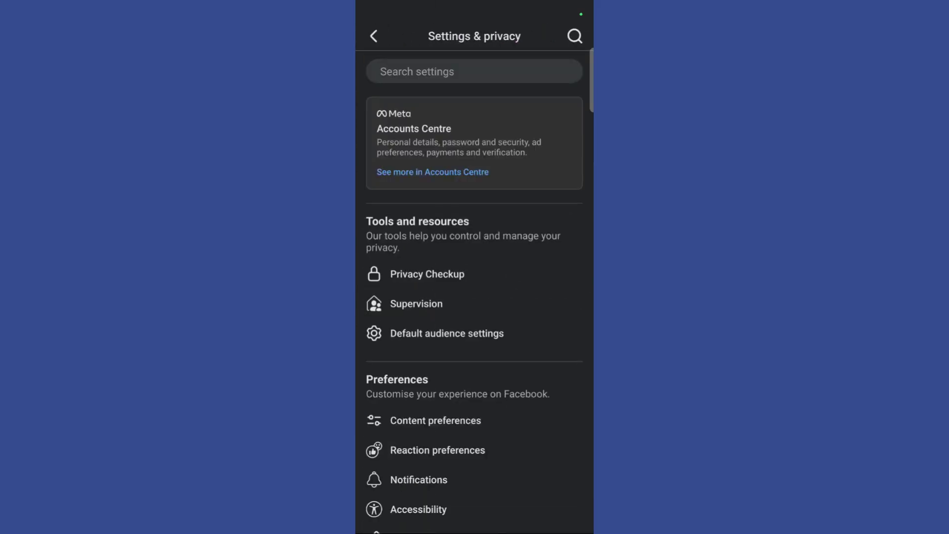
click(508, 130)
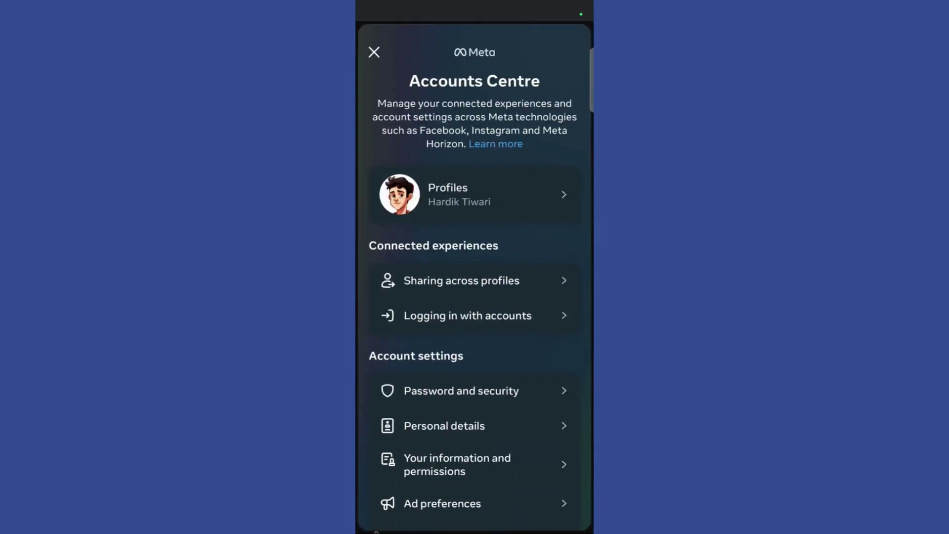
scroll(509, 259, down, 3)
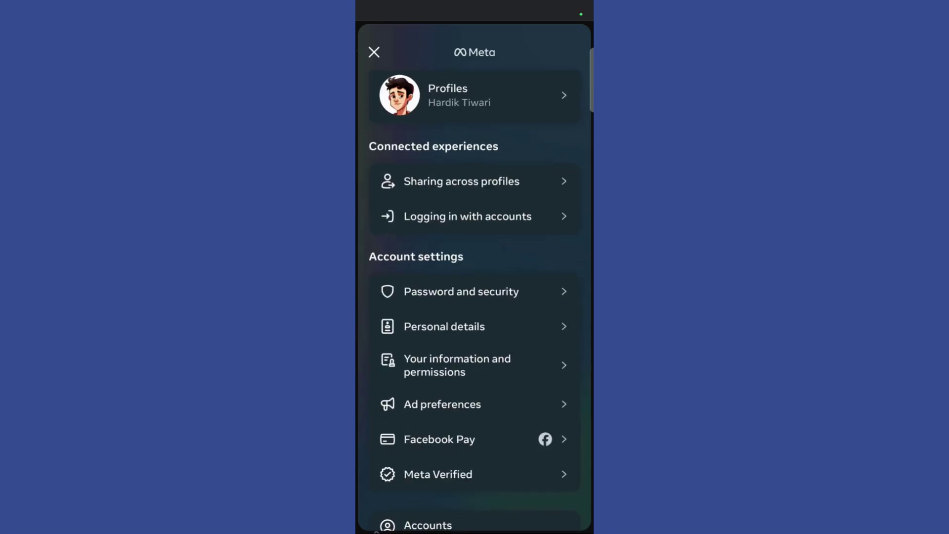
Open the phone number under Personal details > Contact info and confirm deleting it
click(467, 325)
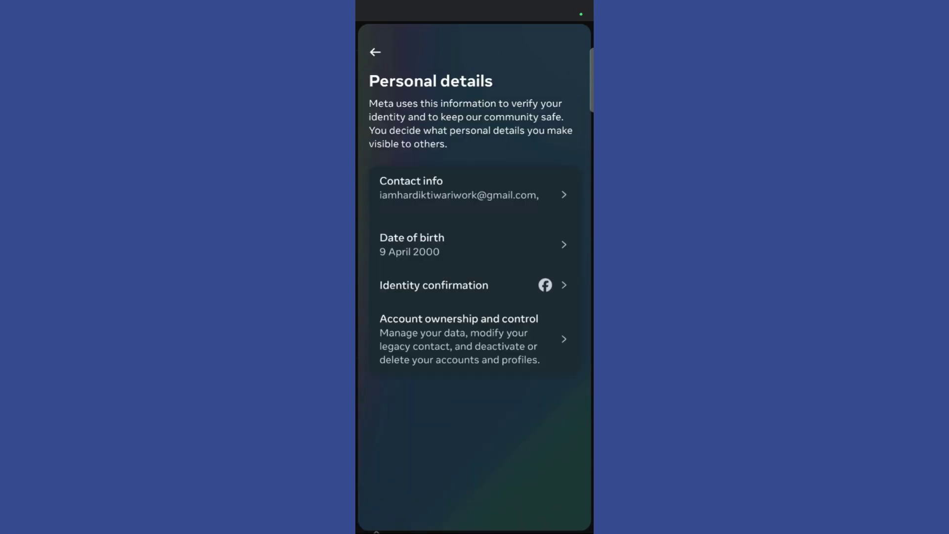
click(491, 188)
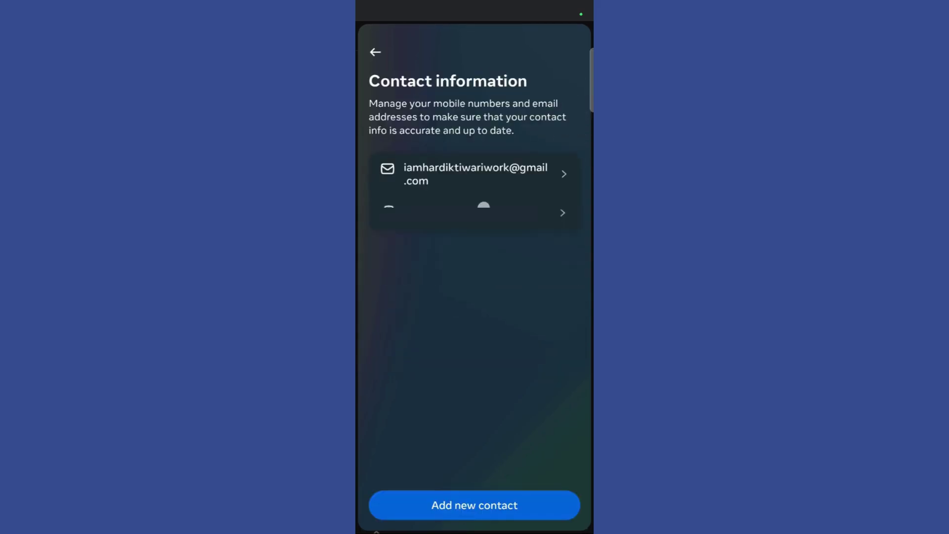
drag(453, 222, 489, 221)
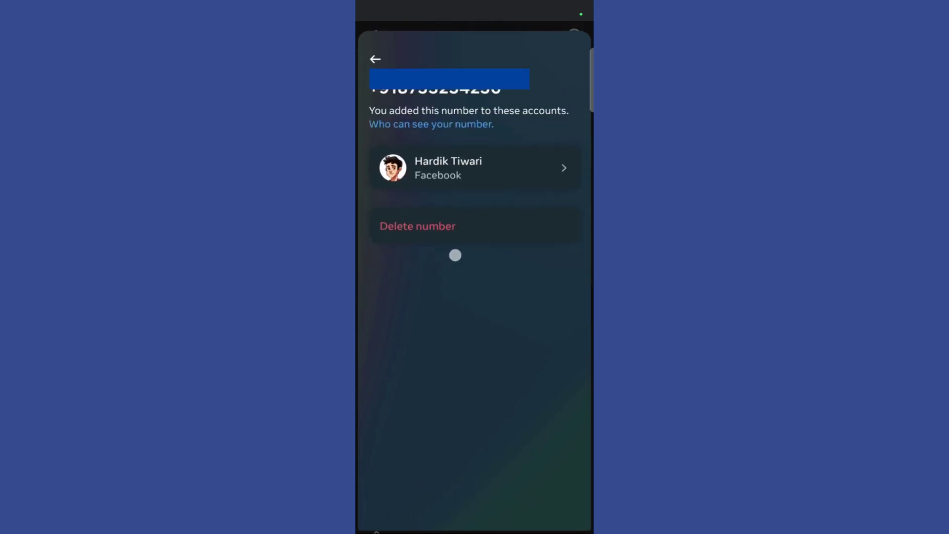
click(433, 218)
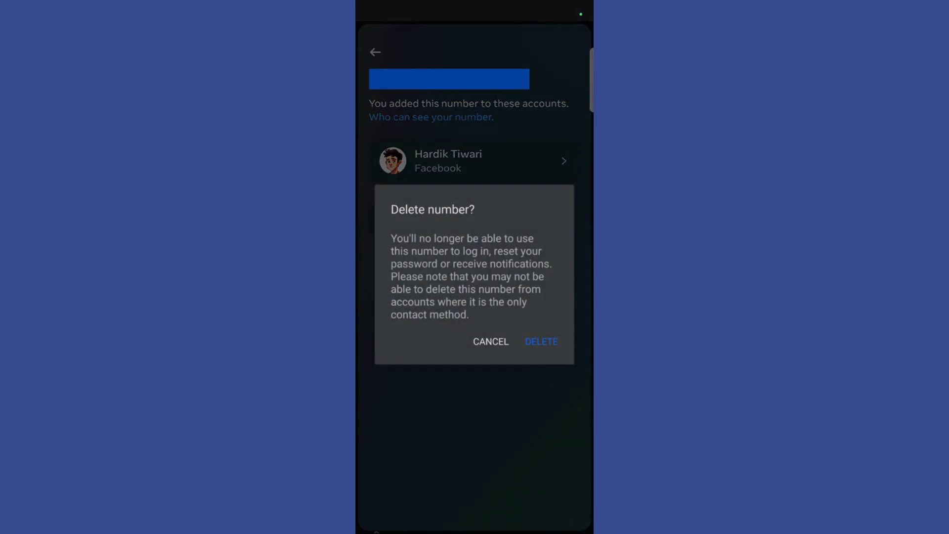
click(542, 341)
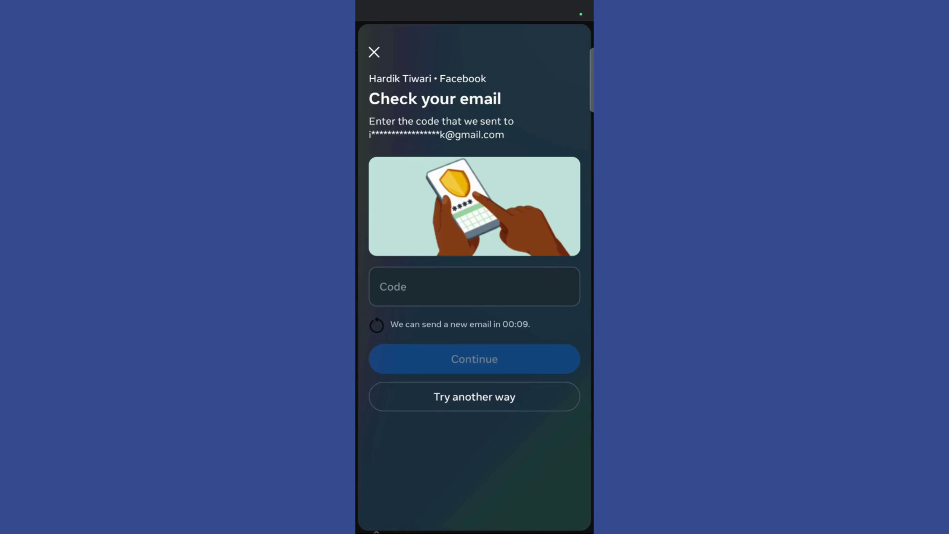
Enter the emailed verification code and submit it with Continue
click(434, 283)
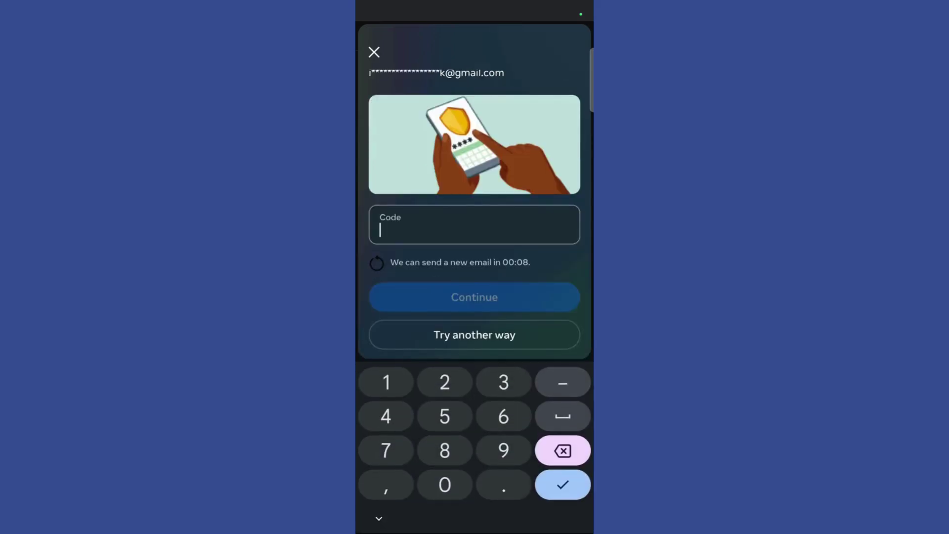
drag(510, 174, 510, 220)
click(438, 273)
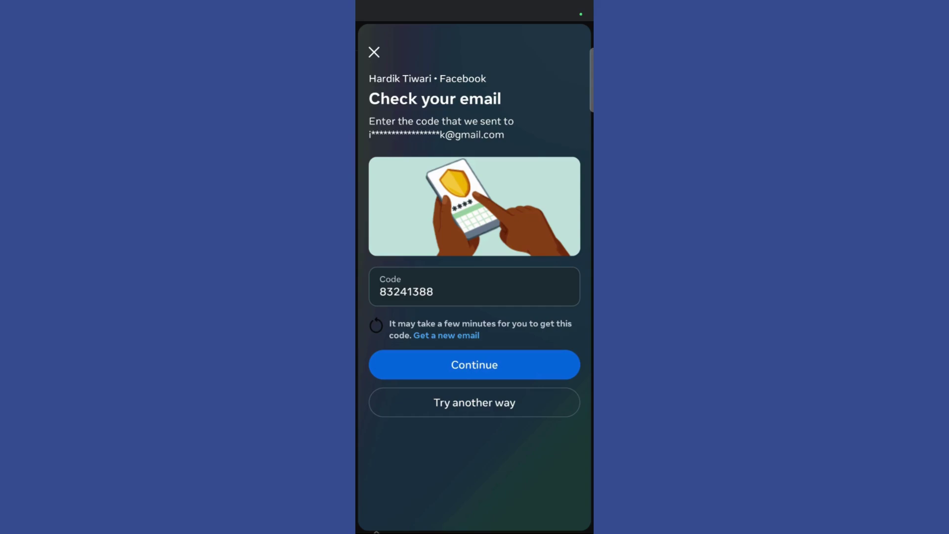
click(475, 364)
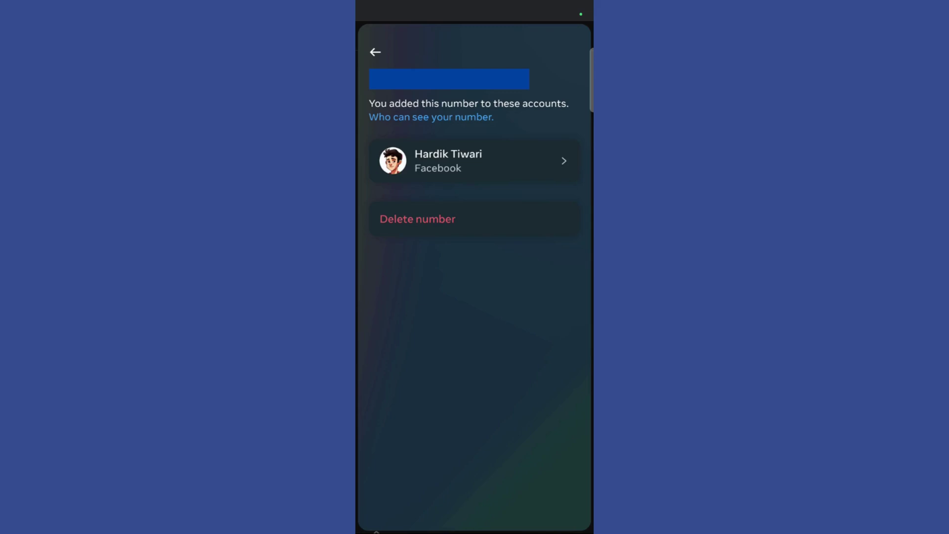
Delete the phone number and dismiss the confirmation screen
click(417, 219)
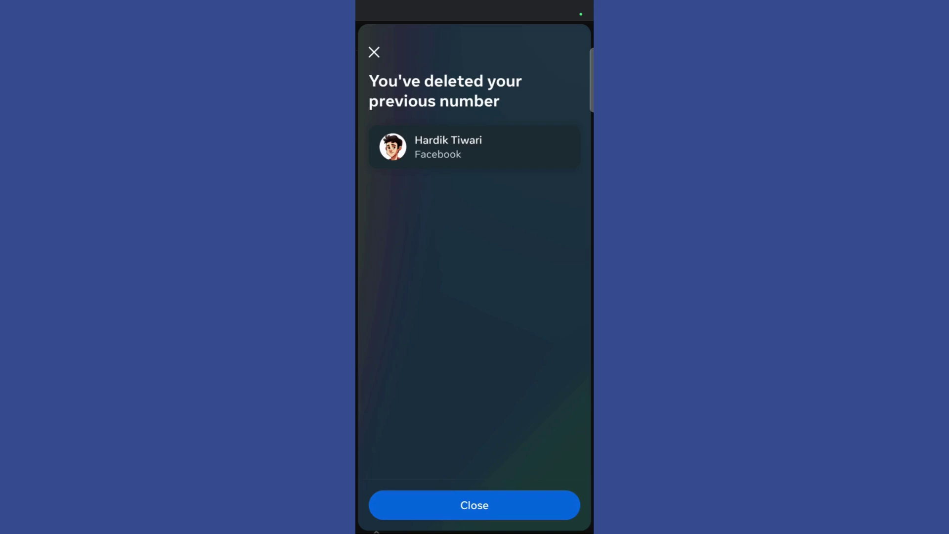
click(478, 507)
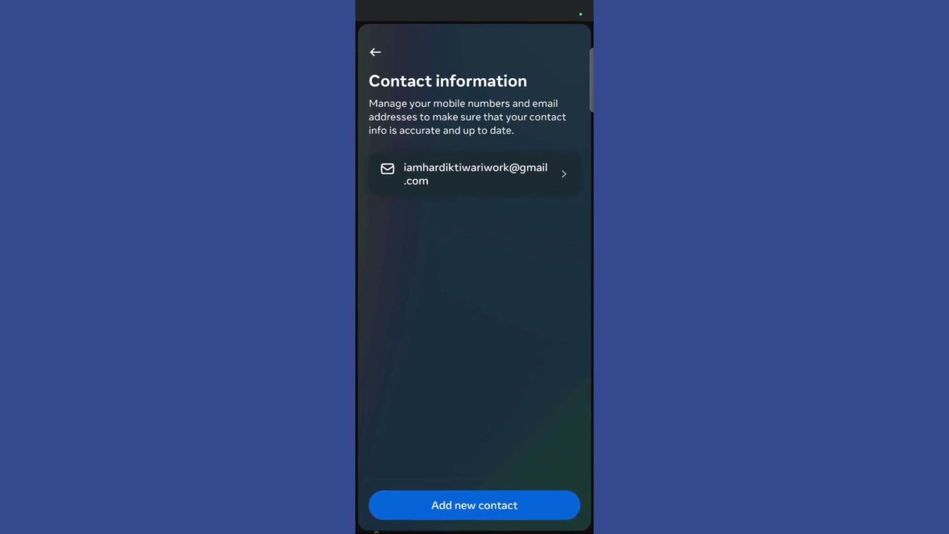
Back out of the contact settings to the Facebook Menu page
drag(359, 335, 403, 328)
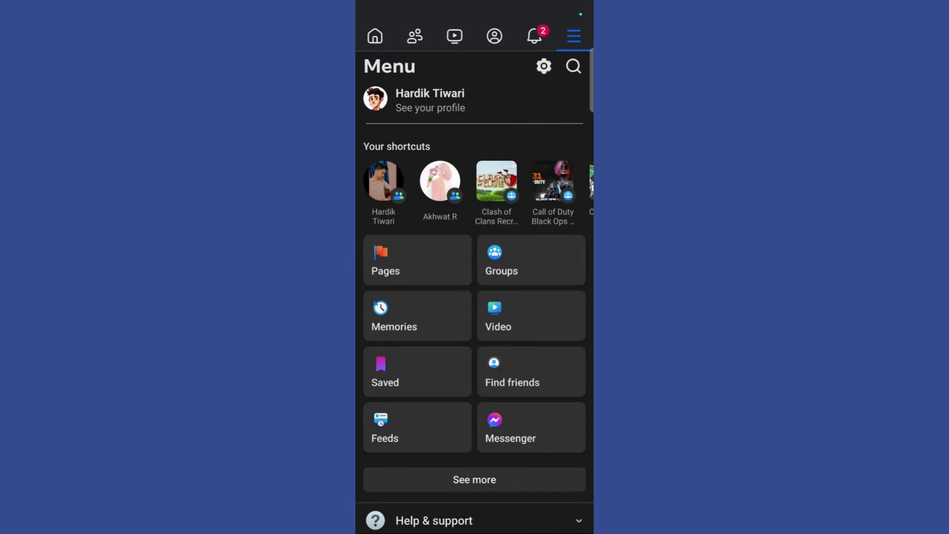
click(410, 41)
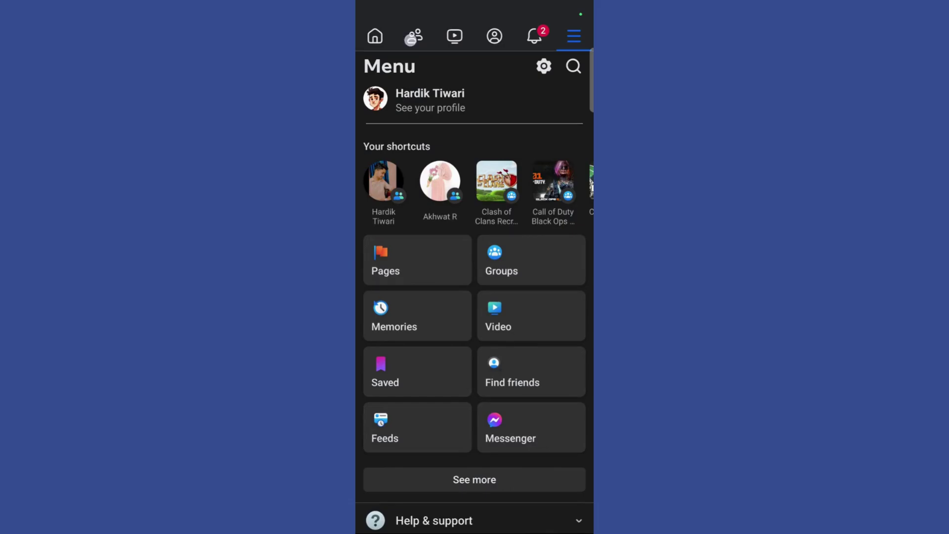